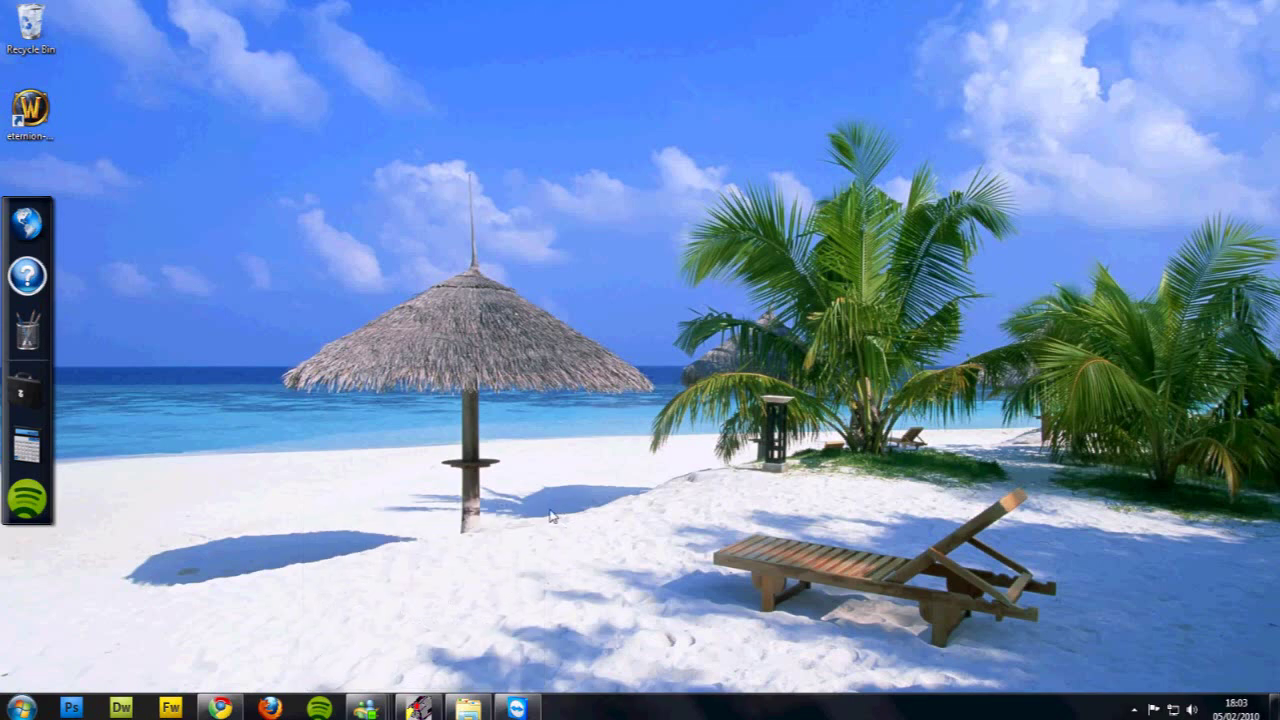
Bring up the MindJolt Bouncing Balls game tab in Chrome
left_click(221, 707)
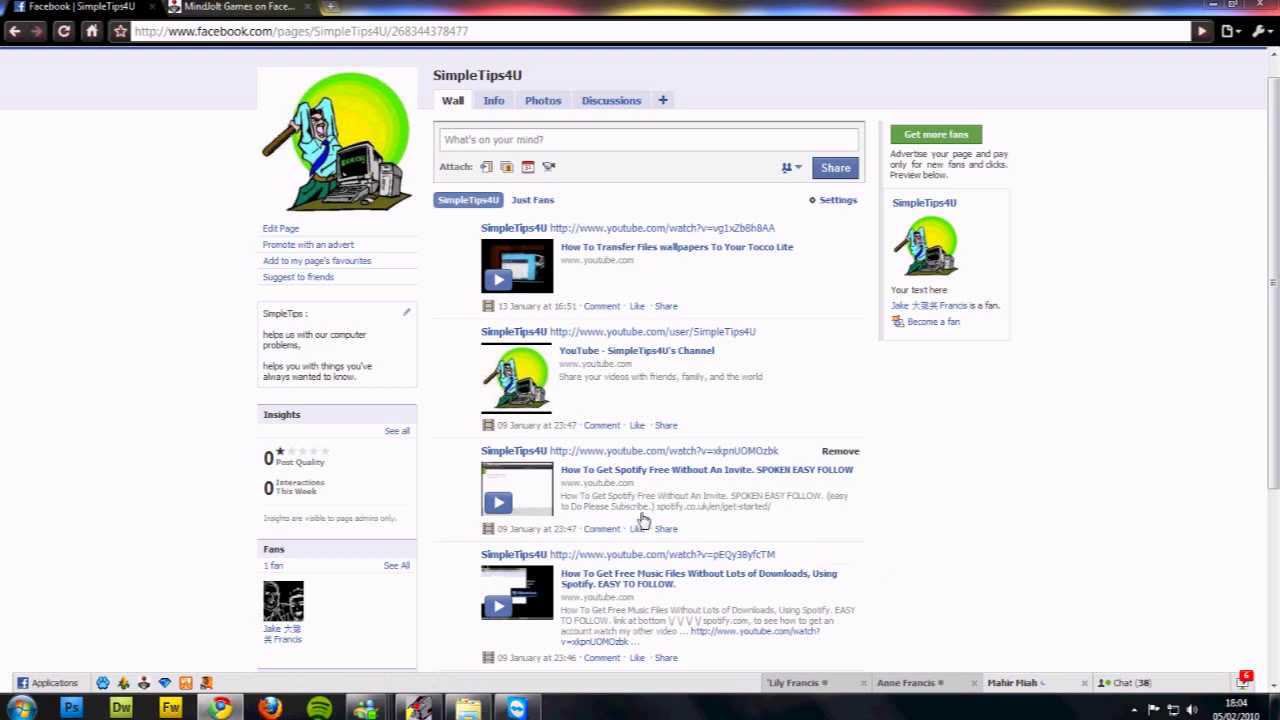
left_click(238, 7)
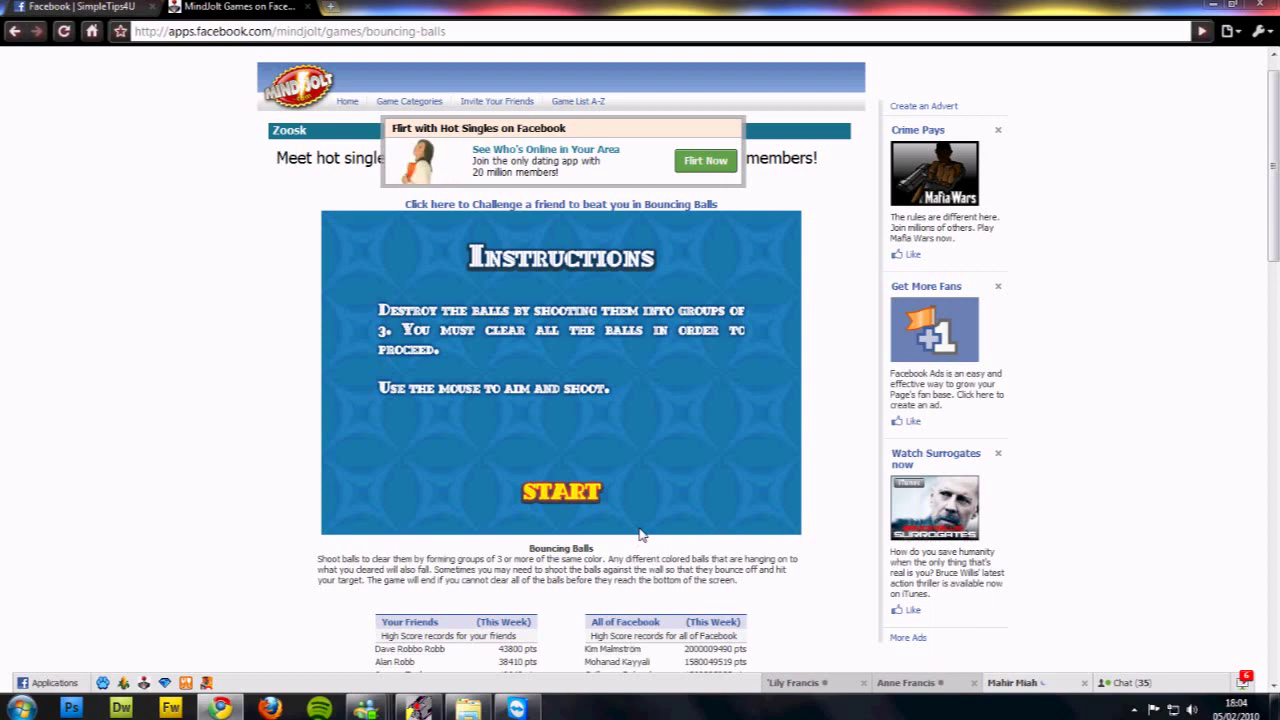
Zoom the Bouncing Balls page in three steps with Ctrl+plus
key("ctrl+plus")
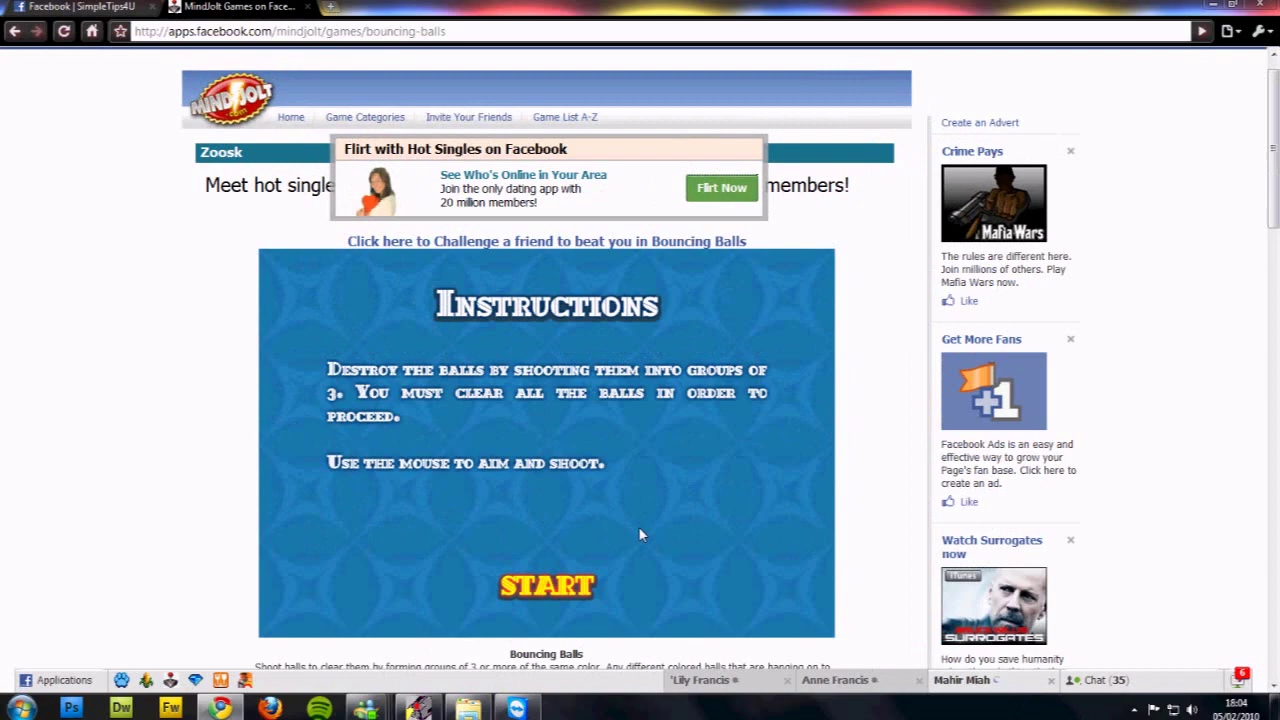
scroll(638, 526, "down", 1)
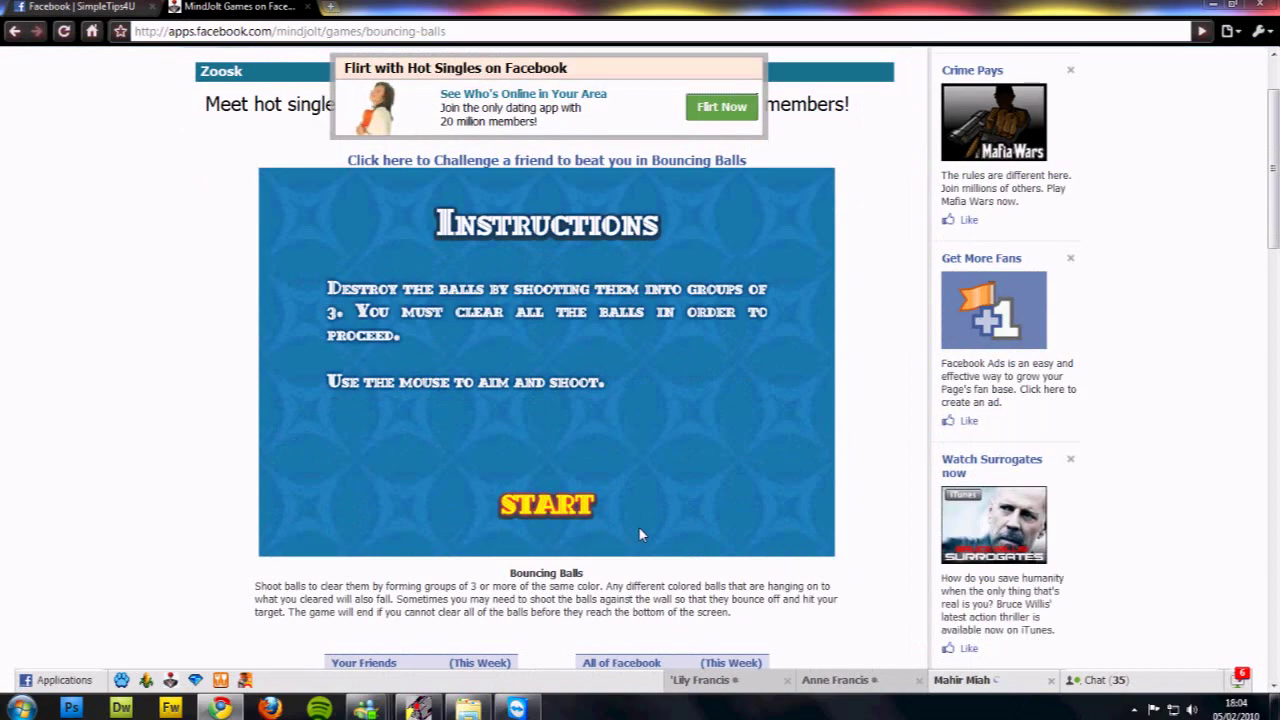
key("ctrl+plus")
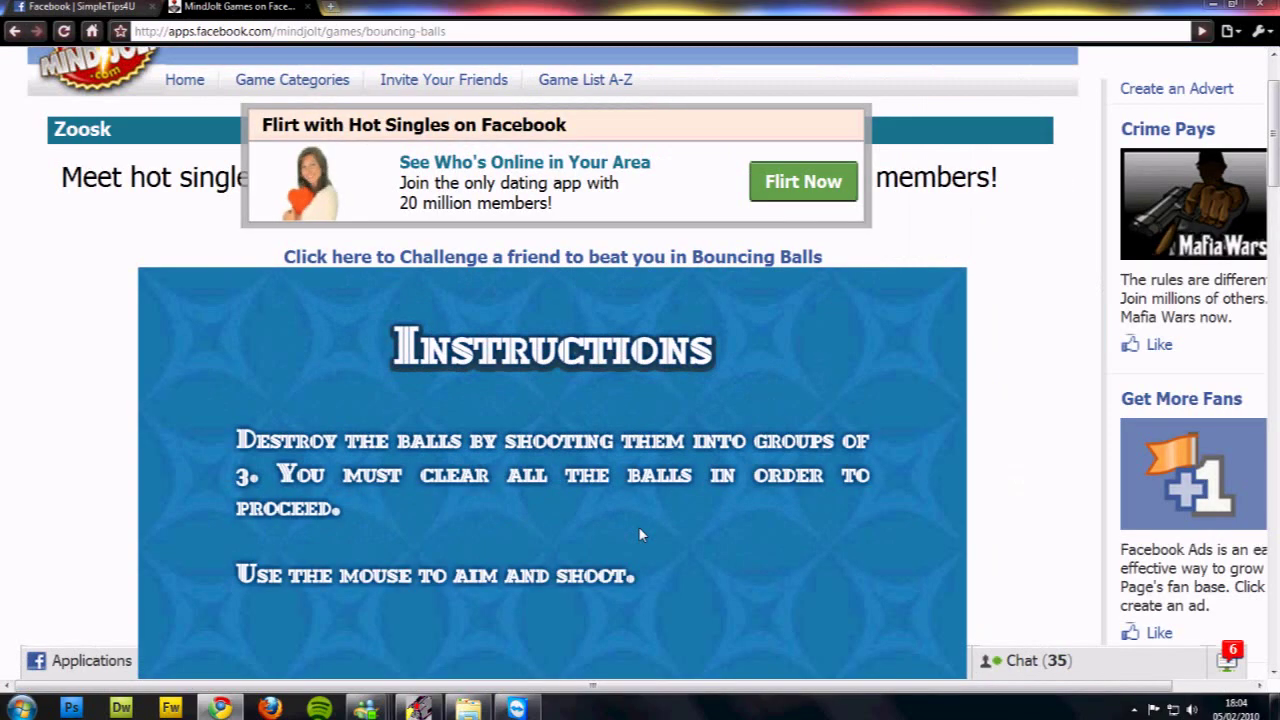
key("ctrl+plus")
key("ctrl+plus")
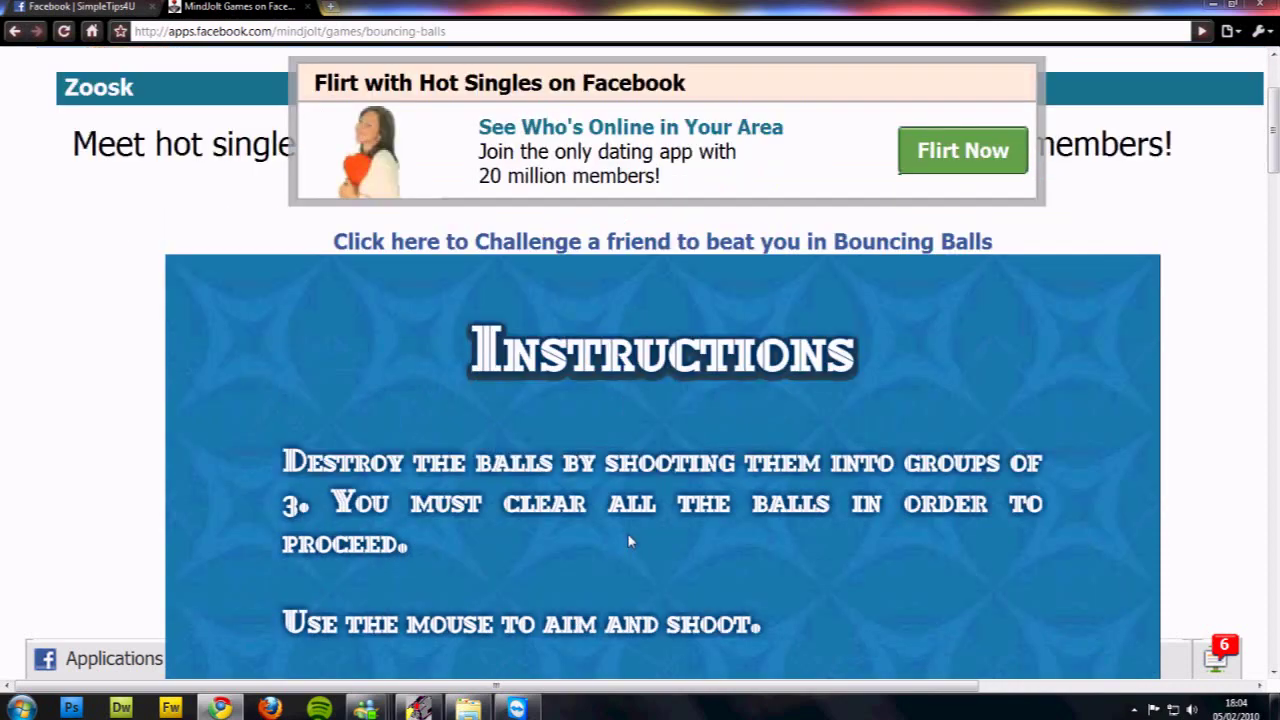
scroll(627, 533, "down", 2)
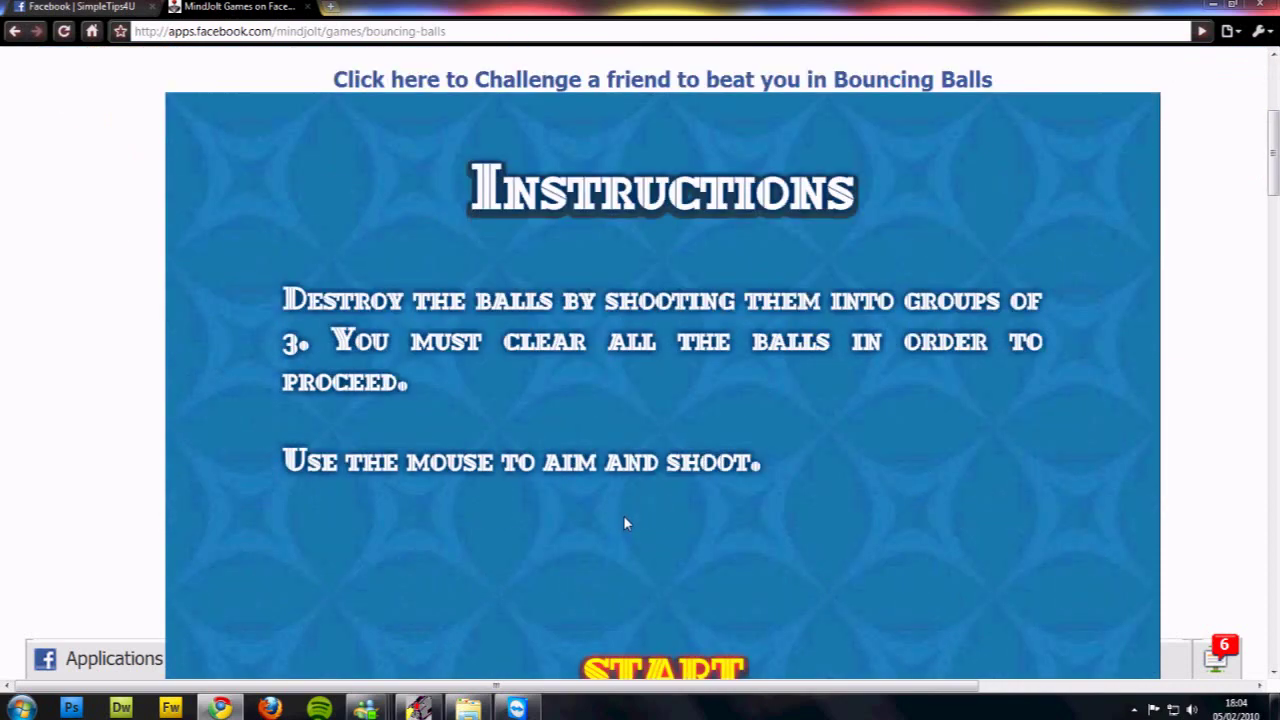
scroll(626, 523, "down", 1)
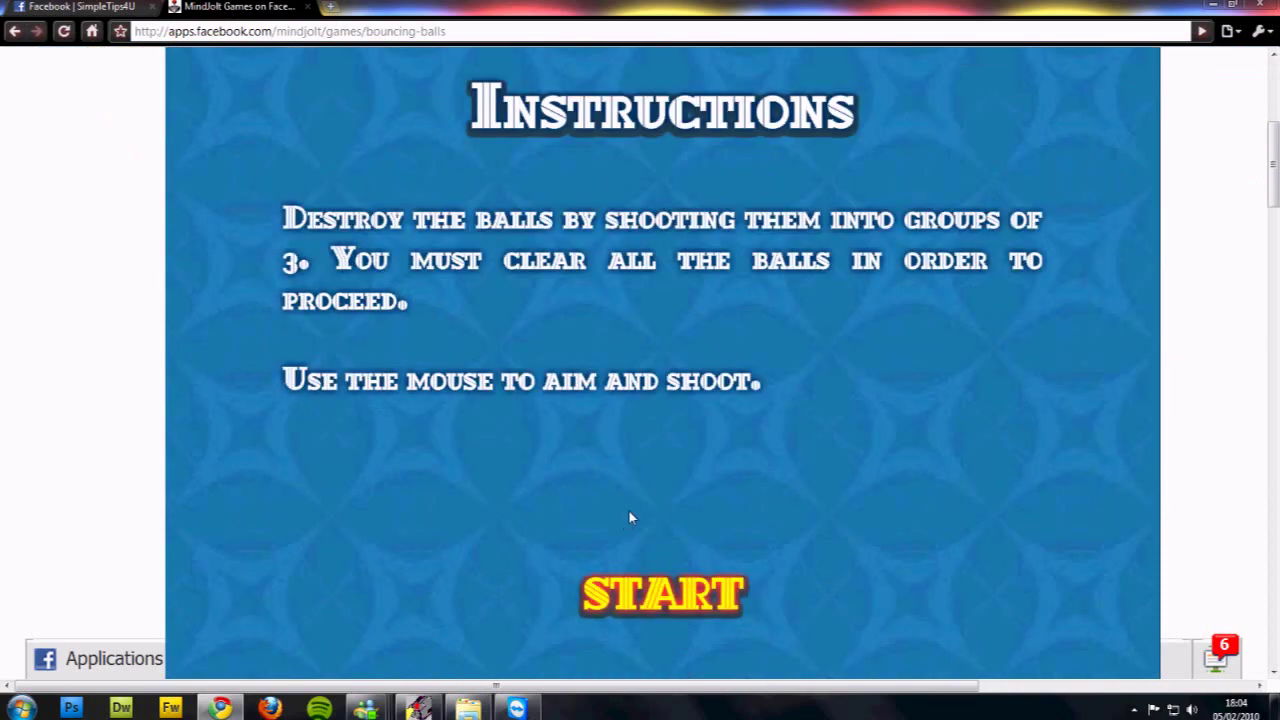
Start the game and clear the bottom yellows, middle blues and left cluster
left_click(622, 597)
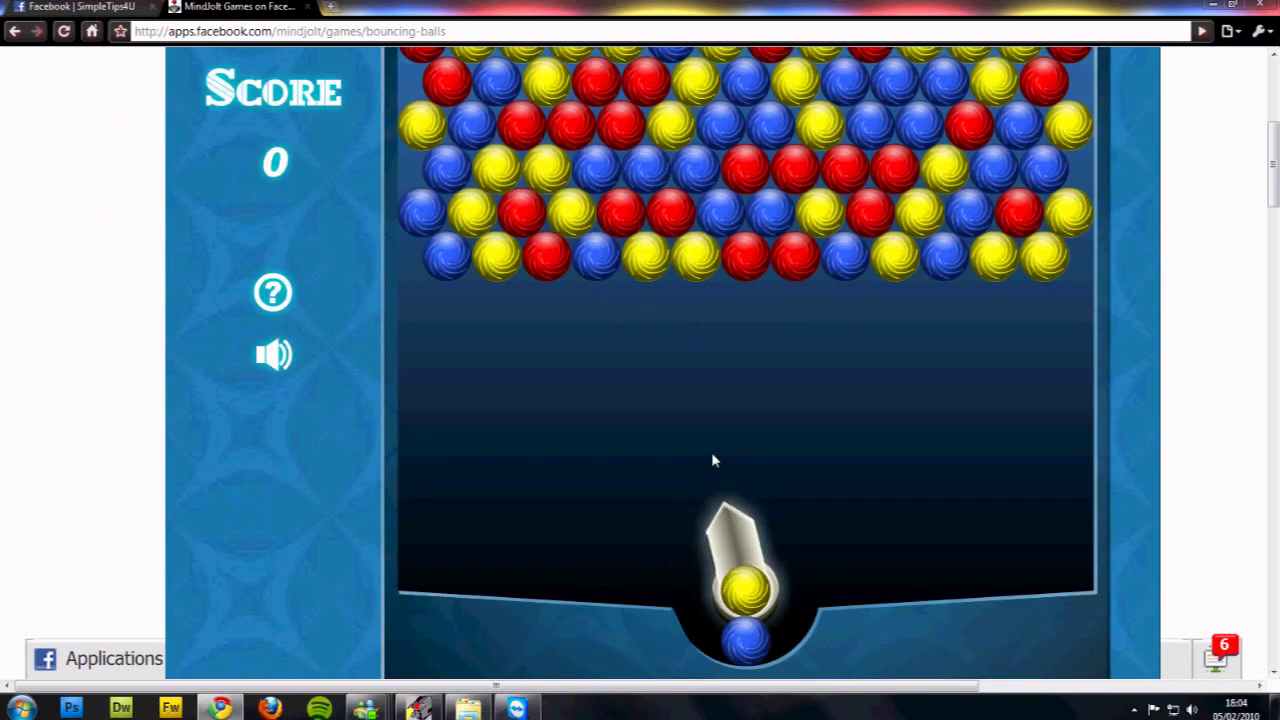
left_click(672, 340)
left_click(690, 278)
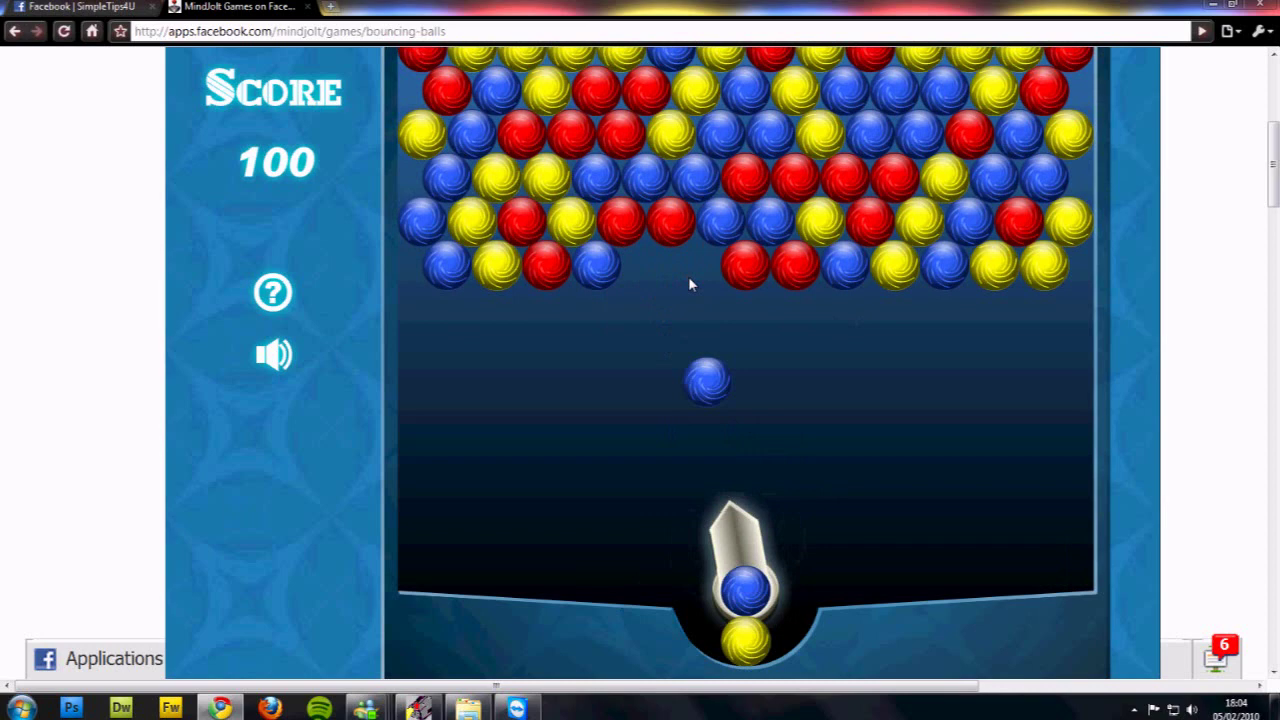
left_click(455, 300)
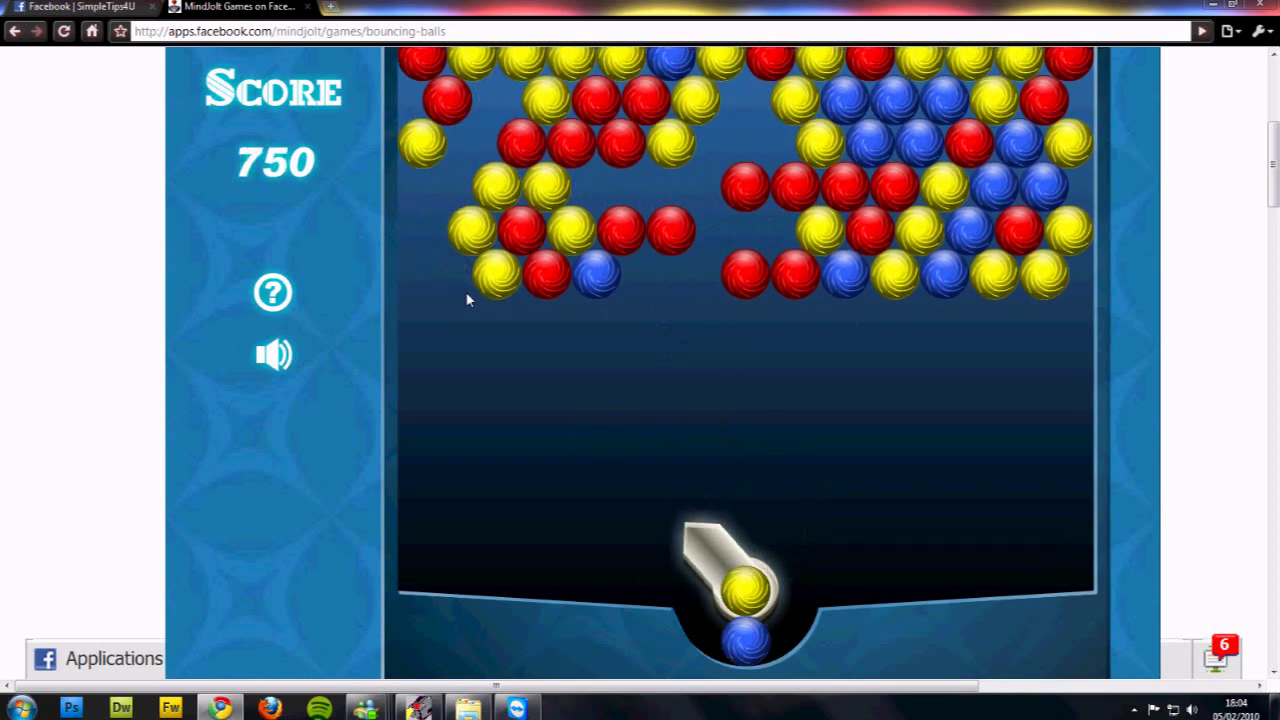
left_click(466, 294)
Clear the upper-right, red and remaining yellow groups, finishing at 1600 points
left_click(950, 290)
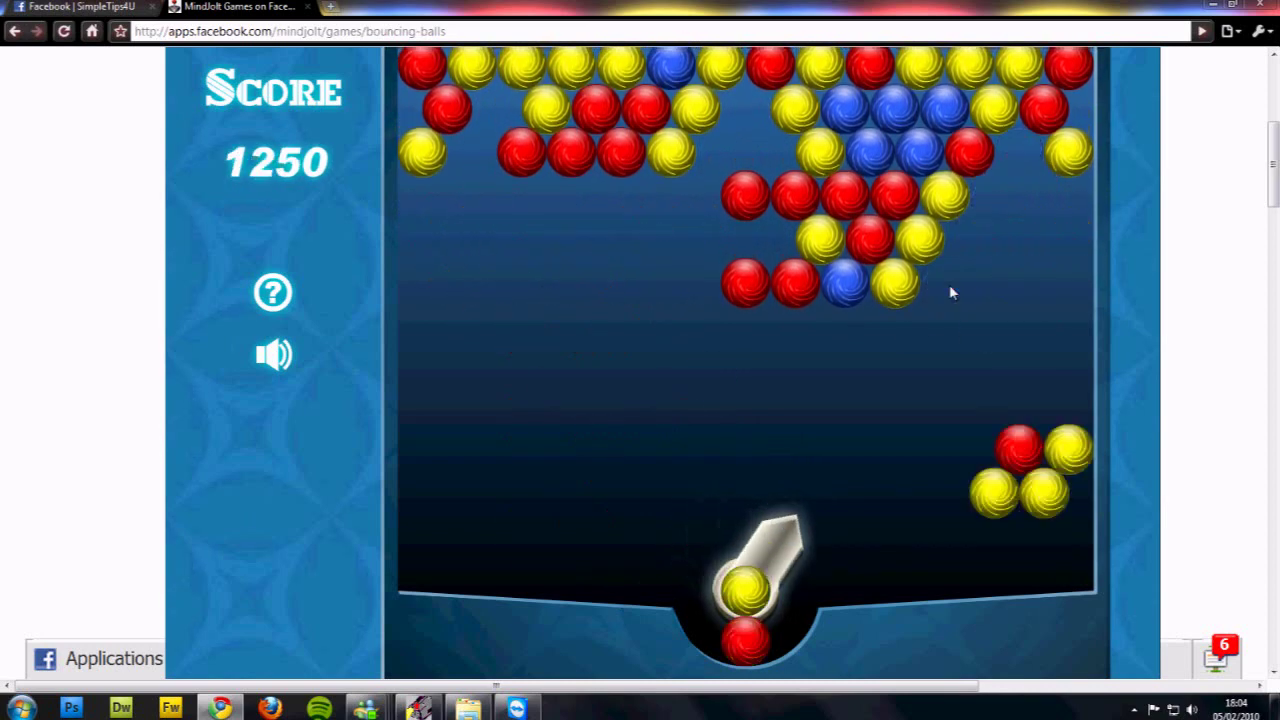
left_click(918, 280)
left_click(815, 285)
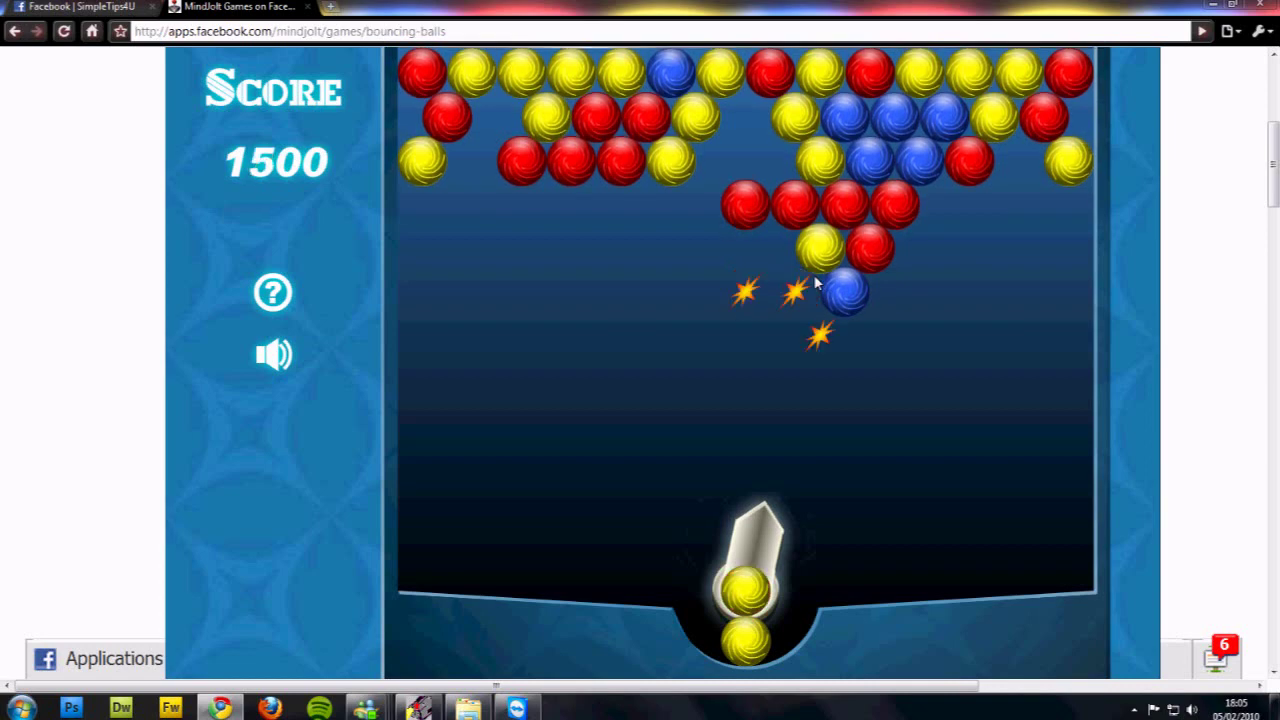
left_click(781, 267)
left_click(770, 272)
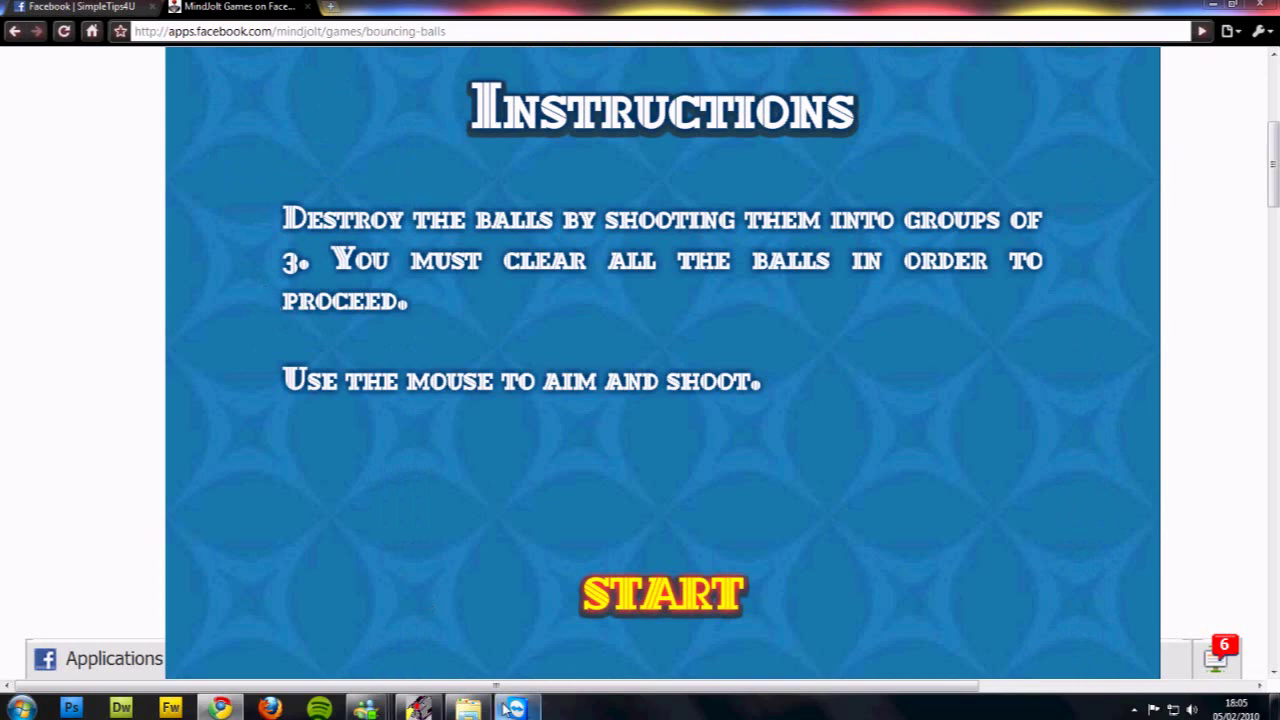
left_click(418, 708)
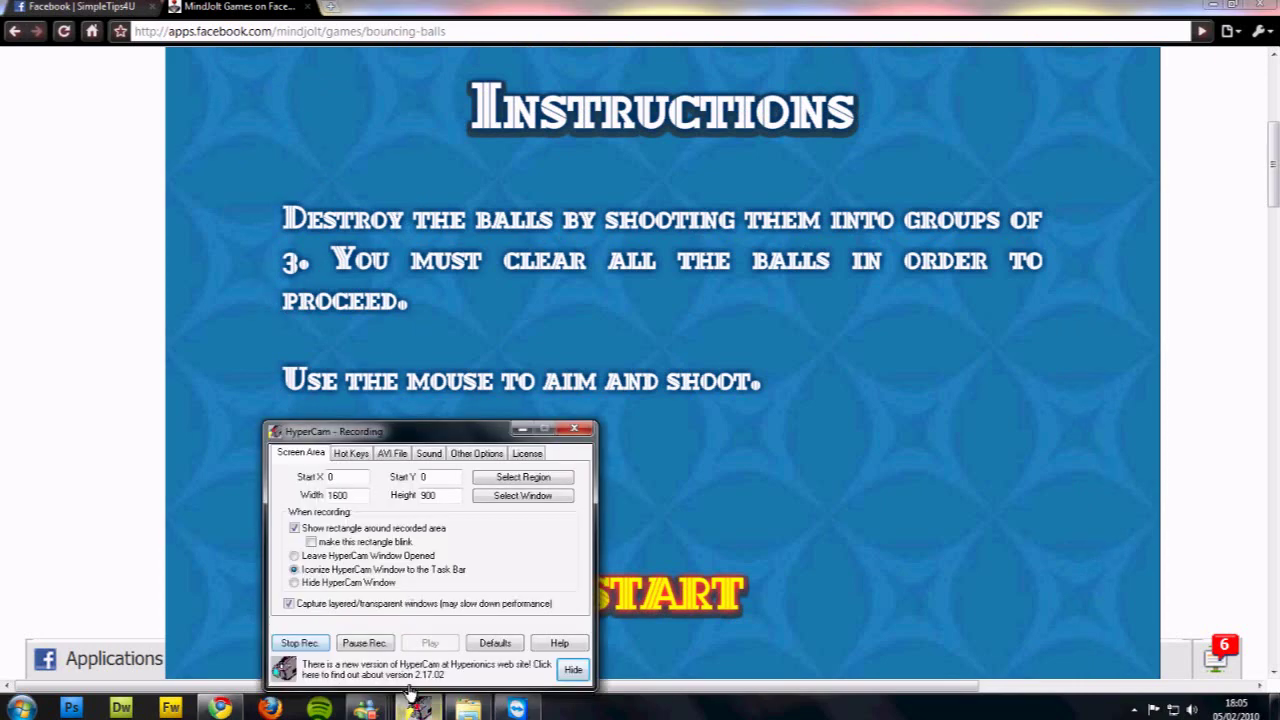